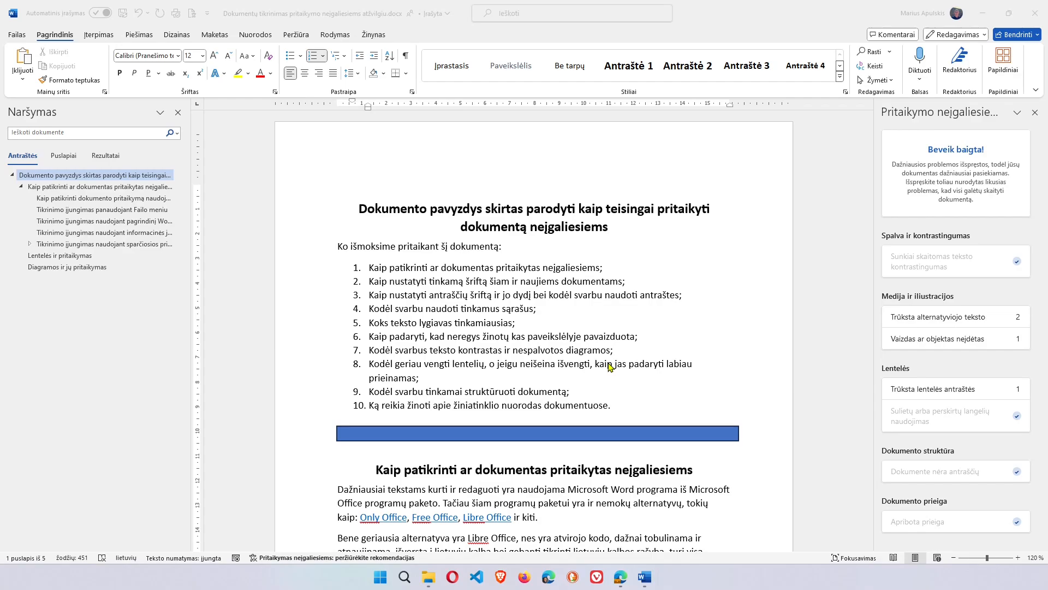
Open the first missing alternative text issue and mark the blue bar above the first section heading as decorative
click(483, 438)
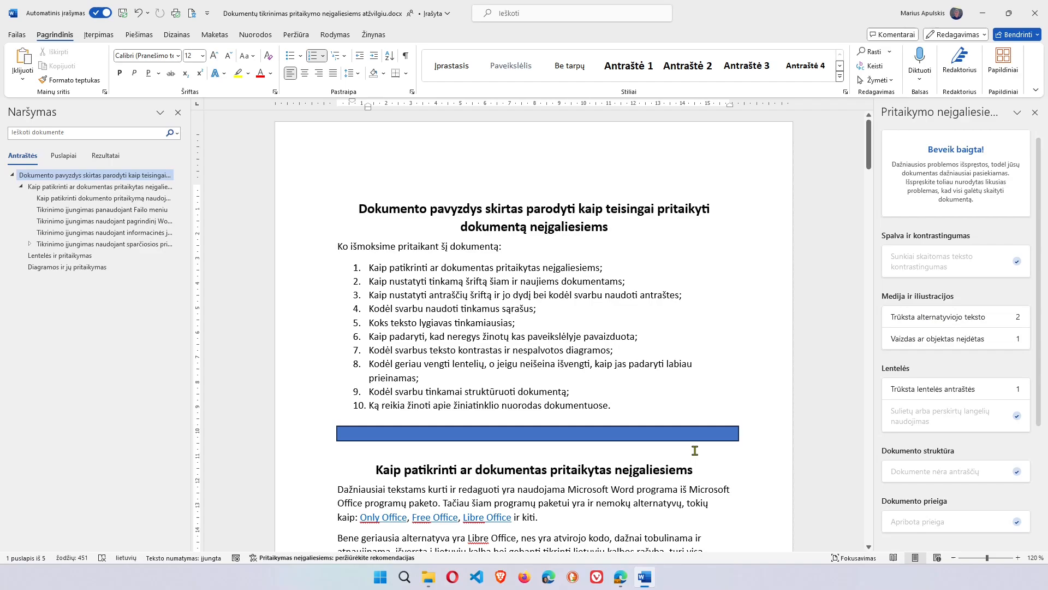
click(953, 318)
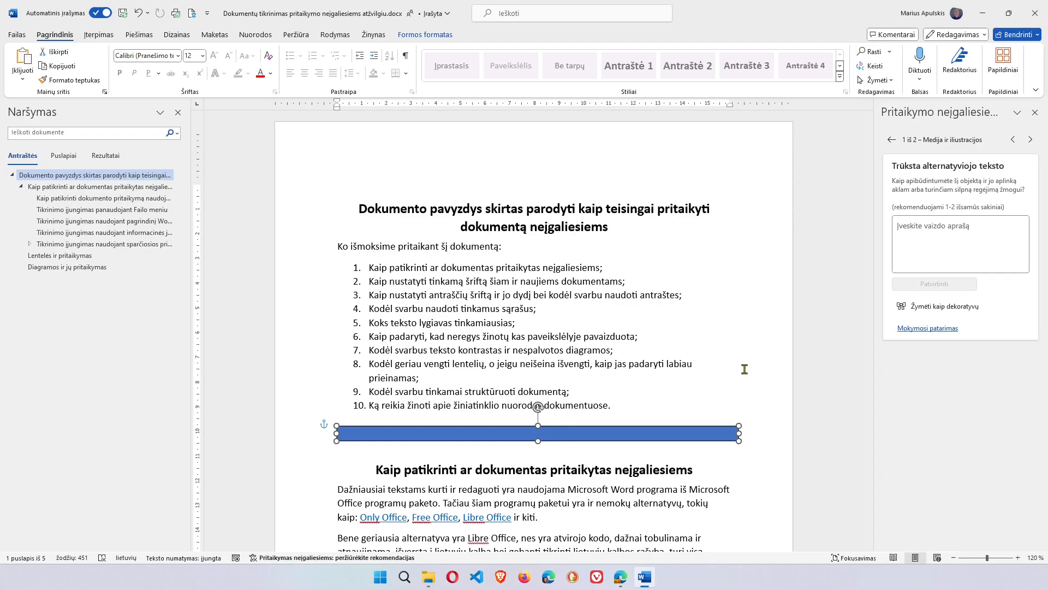
click(936, 308)
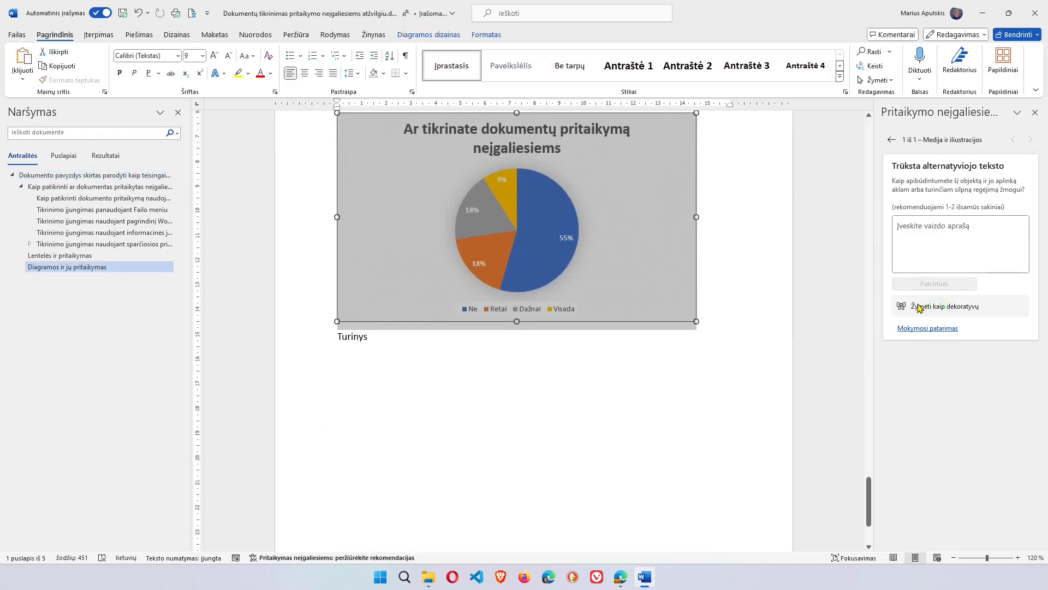
Return to the blue bar below the numbered list and select it to recheck the accessibility issues
scroll(742, 367, up, 7)
scroll(742, 367, up, 12)
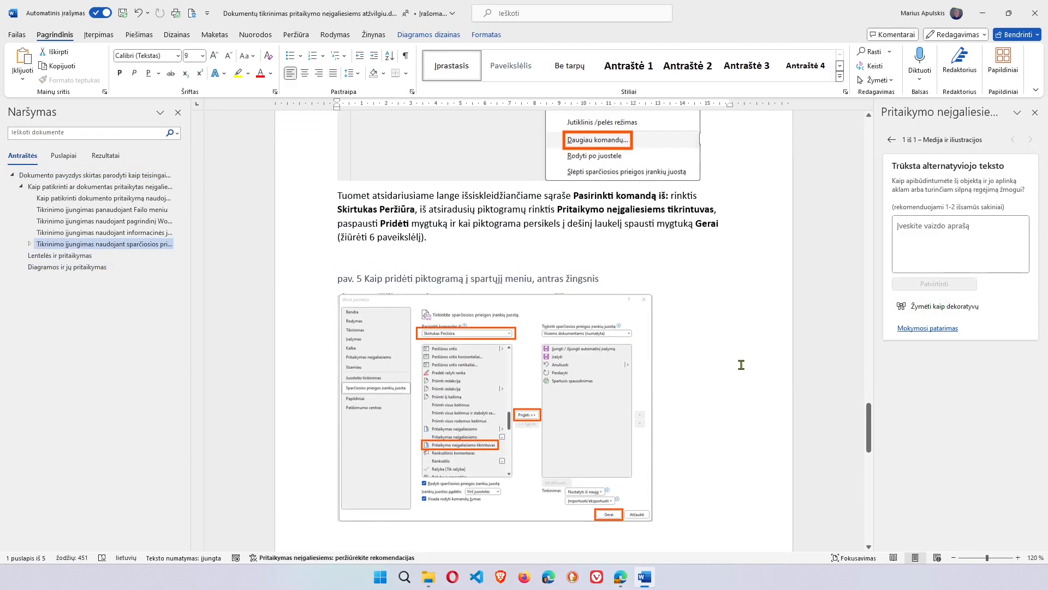
scroll(741, 363, up, 12)
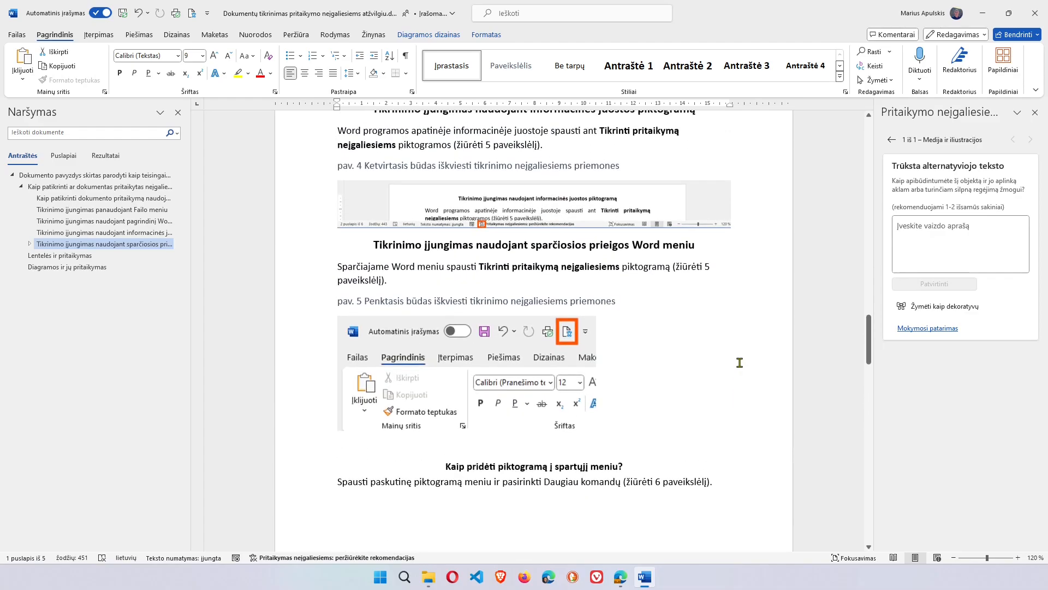
scroll(740, 362, up, 12)
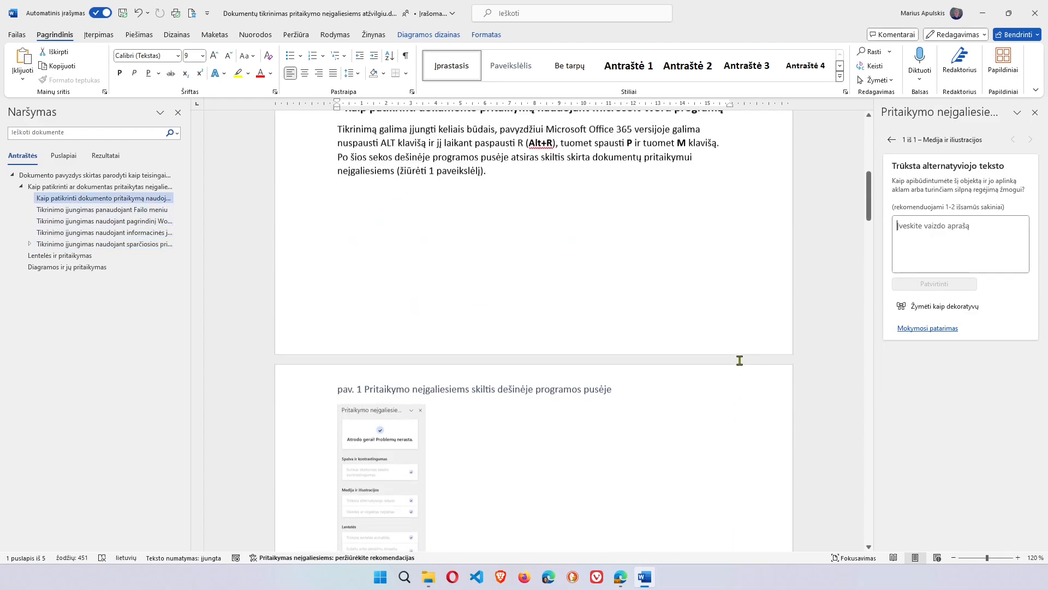
scroll(708, 366, down, 1)
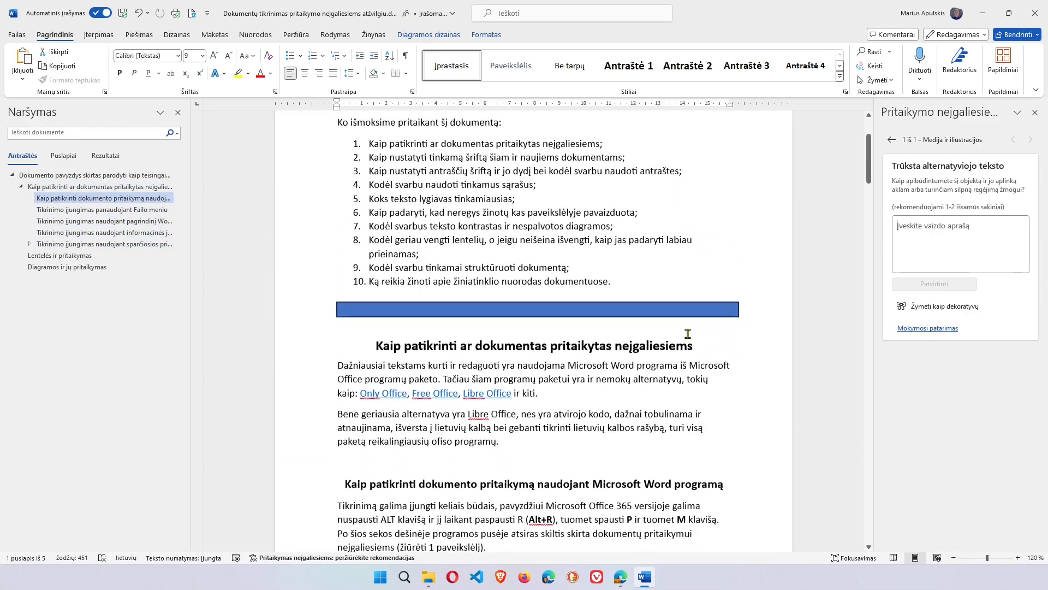
click(684, 306)
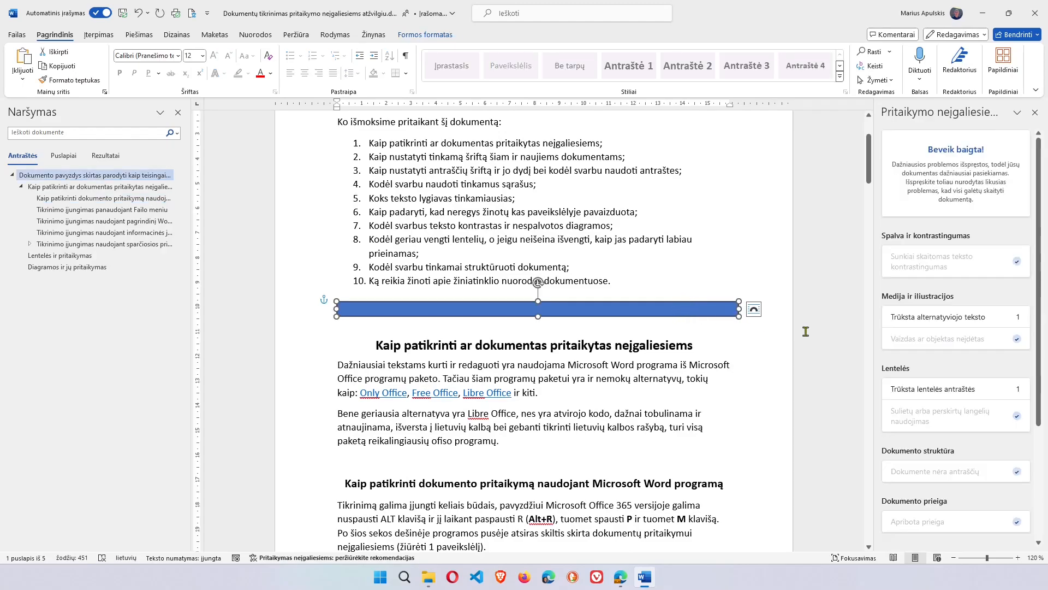
Show the alternative text of the figure 1 screenshot and read its description through to the end
scroll(722, 370, down, 10)
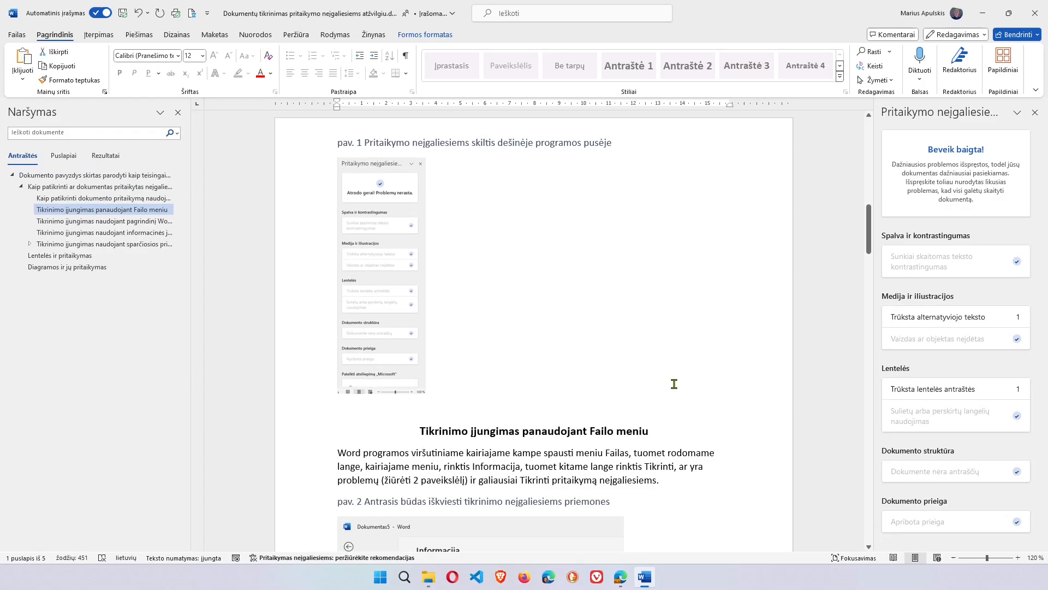
click(364, 331)
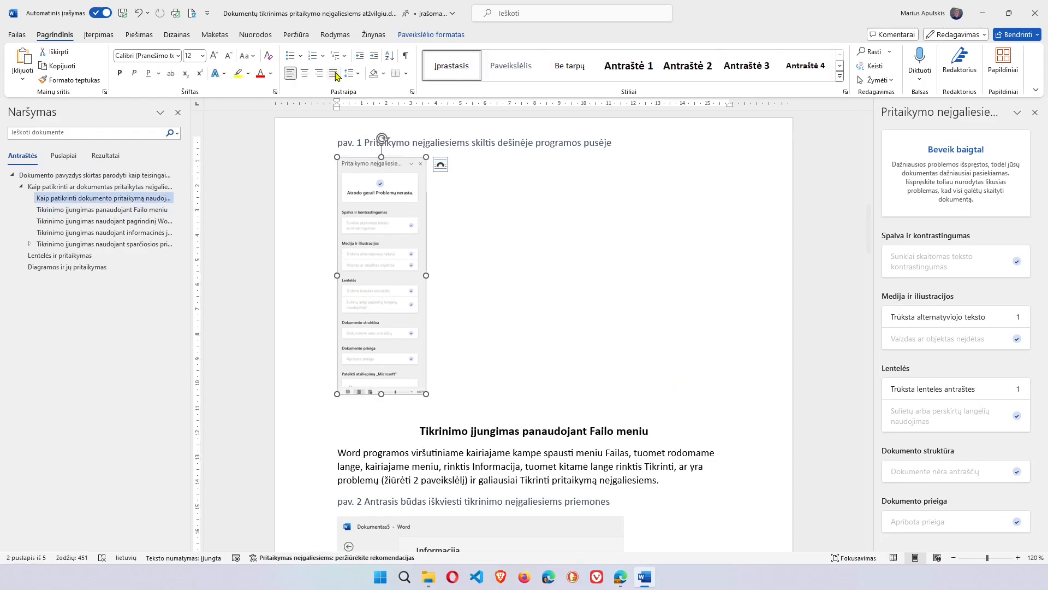
click(422, 38)
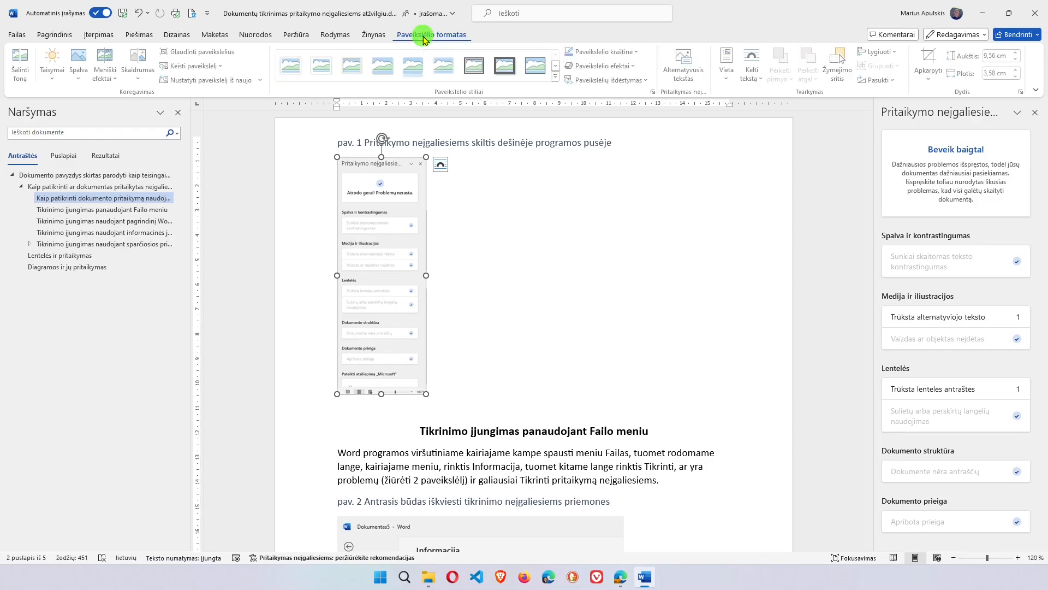
click(685, 66)
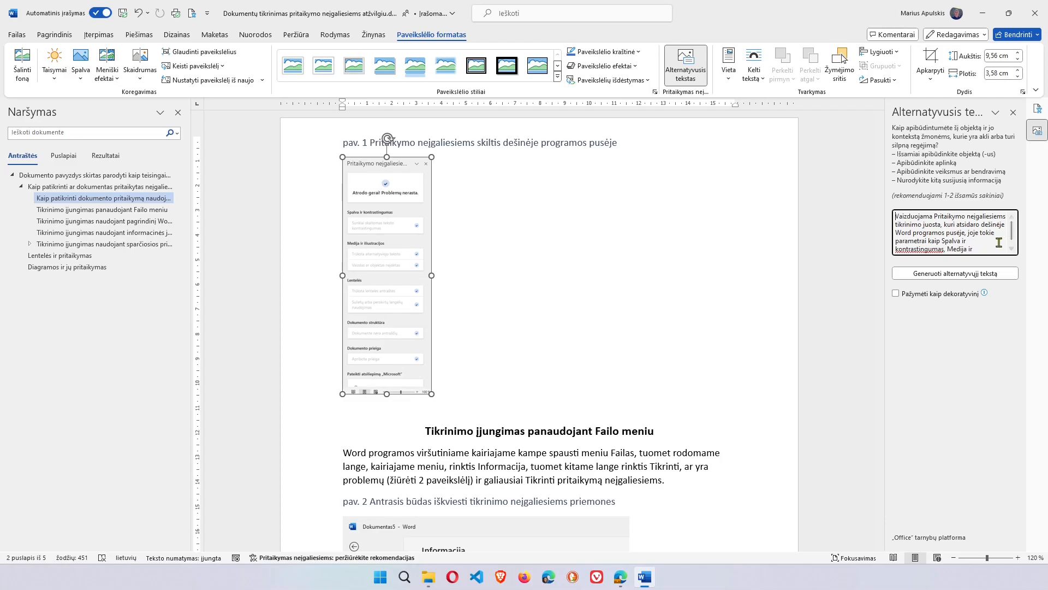
scroll(999, 240, down, 1)
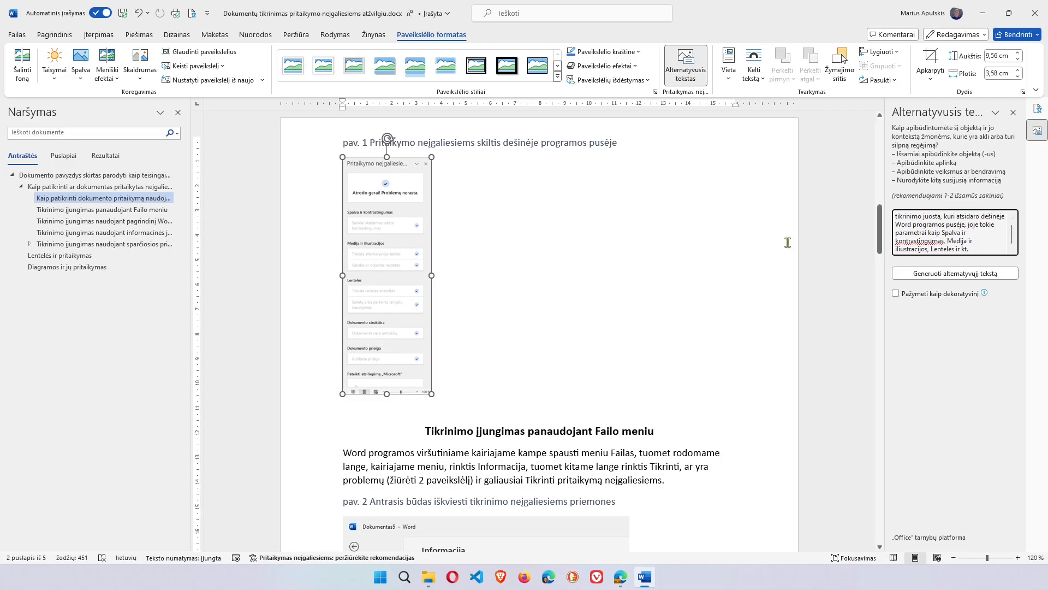
scroll(306, 304, up, 2)
Select the figure 2 screenshot of the Informacija page and read its whole alternative text
scroll(402, 339, down, 12)
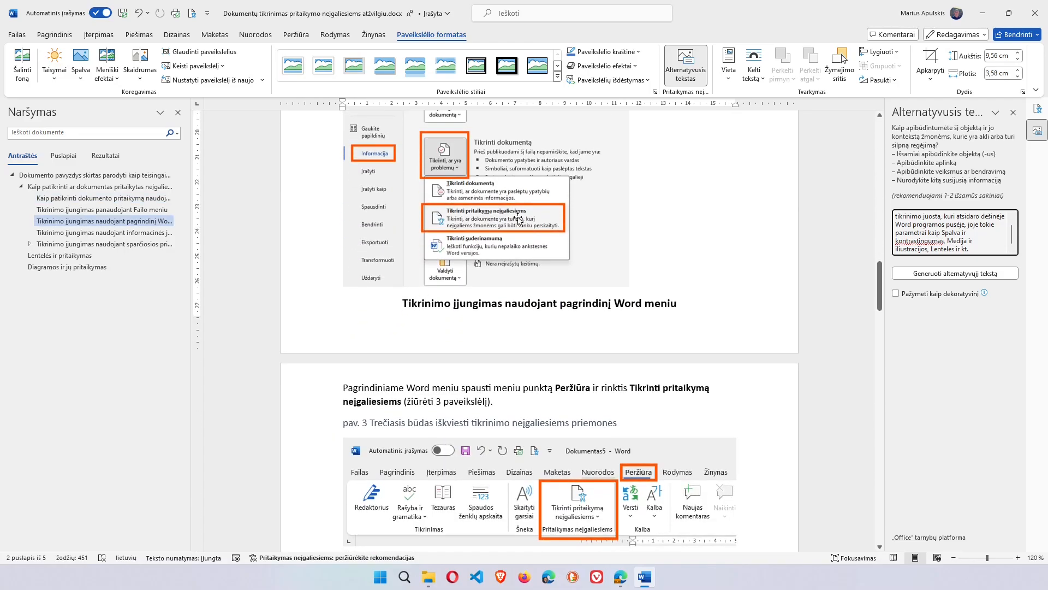
click(491, 214)
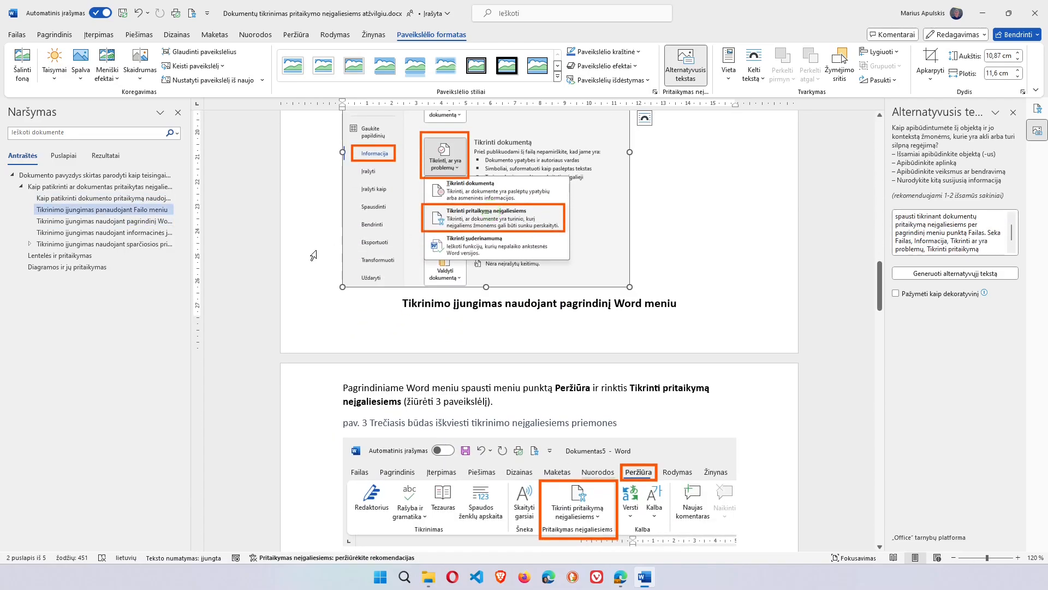
scroll(540, 322, up, 4)
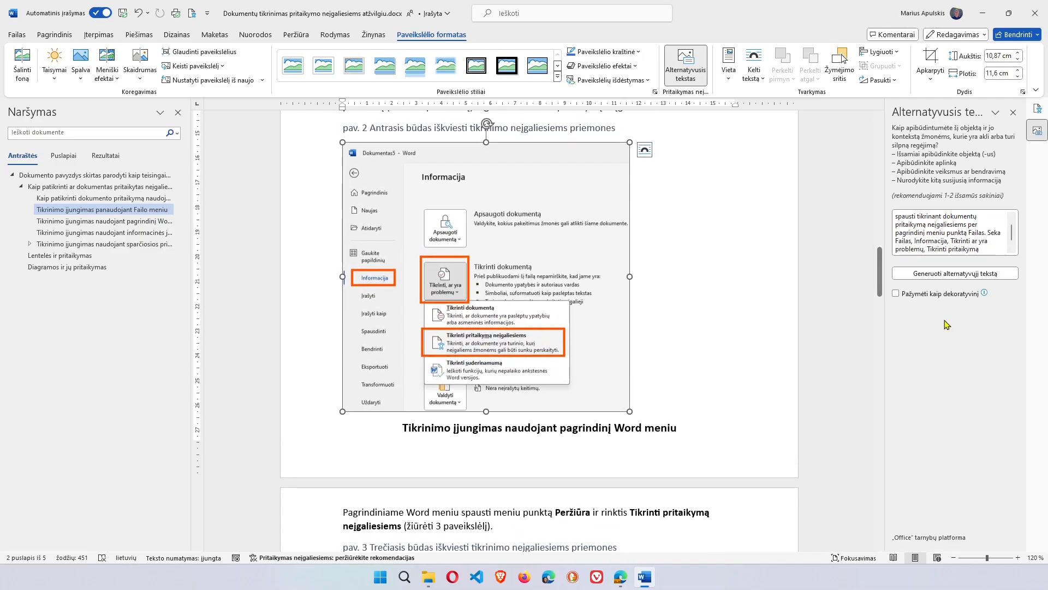
scroll(957, 247, down, 1)
scroll(958, 247, up, 2)
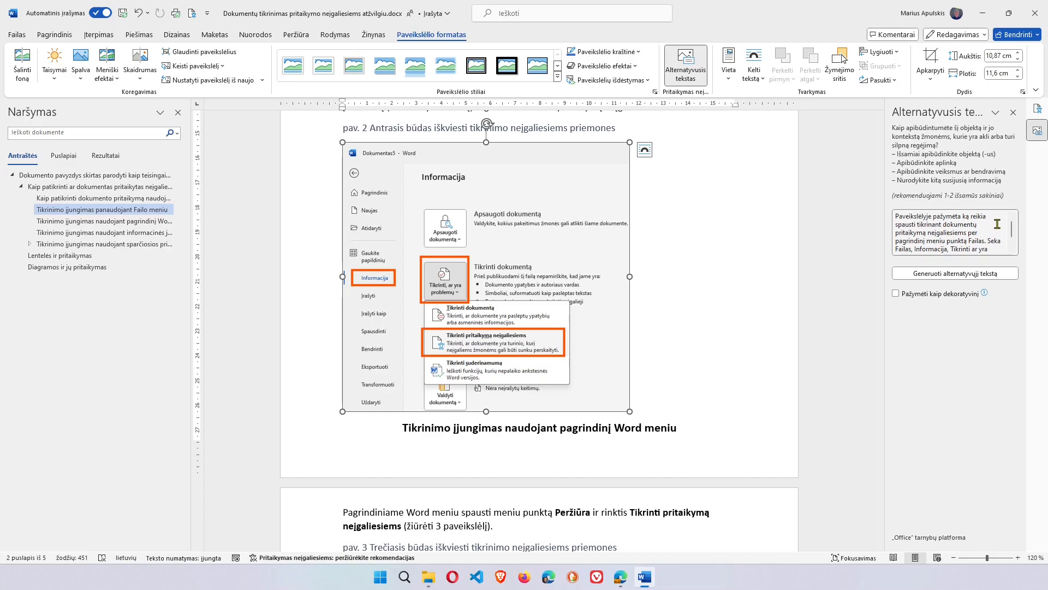
scroll(1004, 219, down, 1)
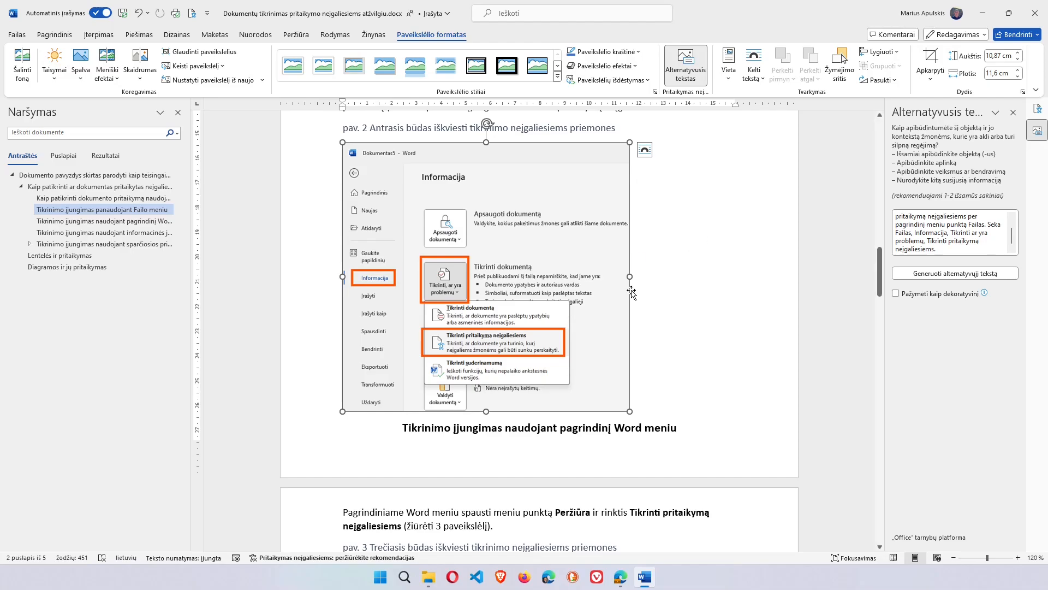
Add Lithuanian alternative text to the whole pie chart describing how often people check document accessibility: 55% never, 18% rarely, 18% often and 9% always
scroll(632, 293, down, 2)
scroll(629, 289, down, 15)
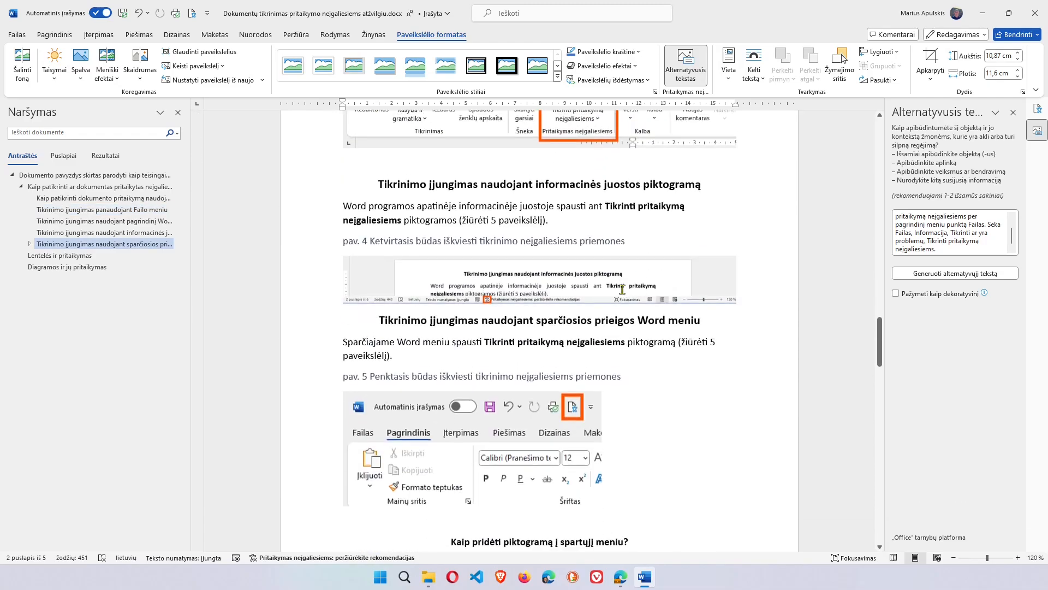
scroll(622, 291, down, 15)
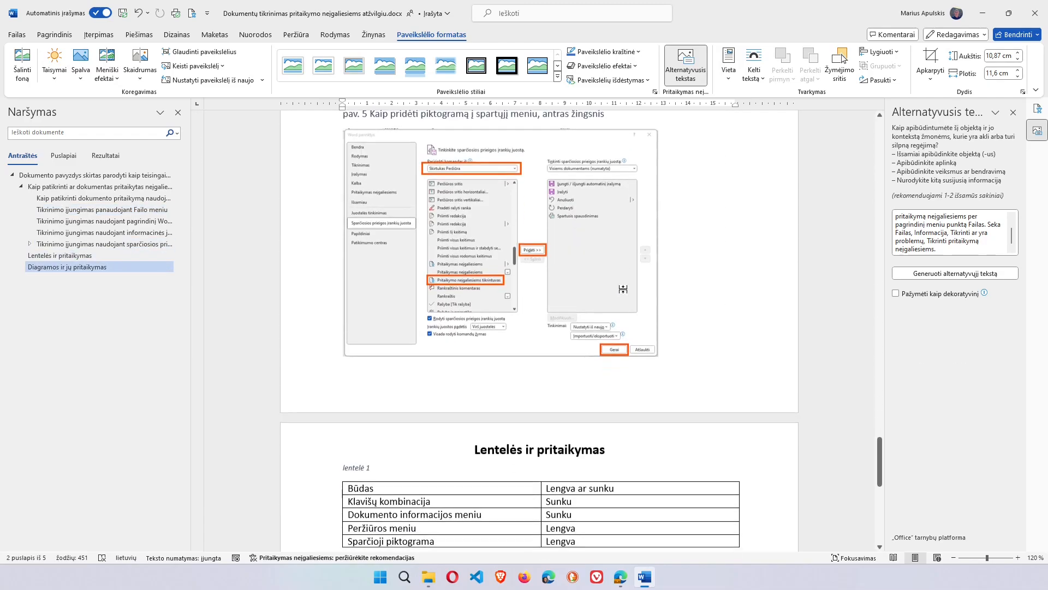
scroll(623, 292, up, 1)
click(569, 327)
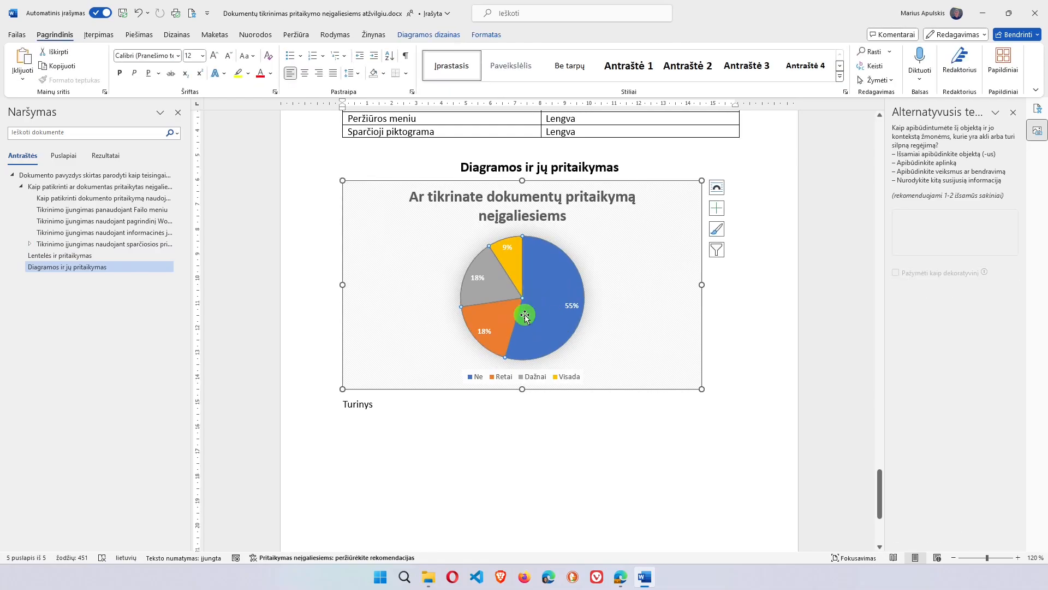
click(524, 316)
scroll(466, 308, up, 1)
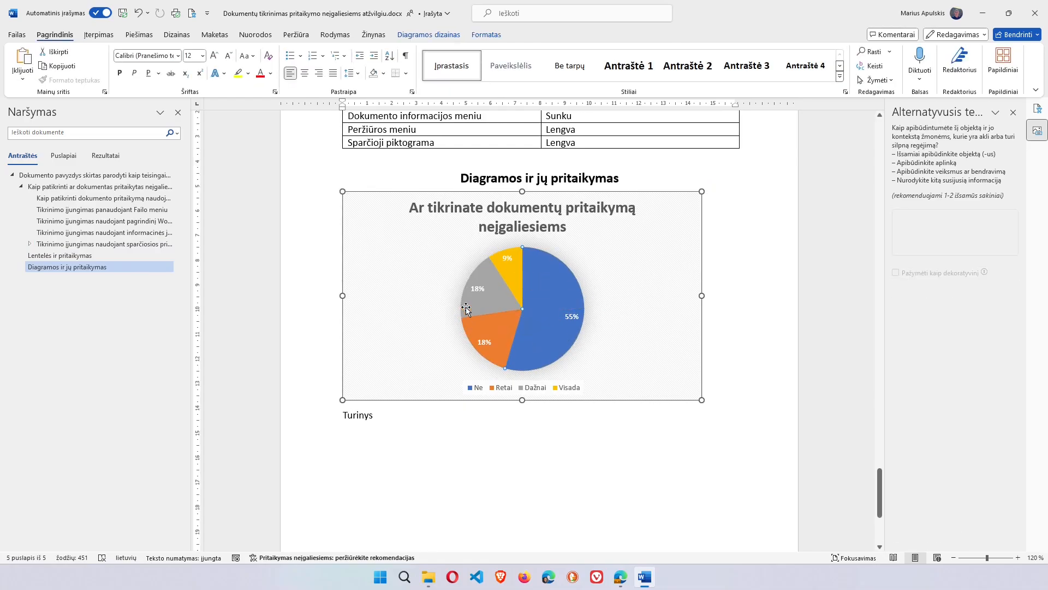
click(433, 320)
click(964, 233)
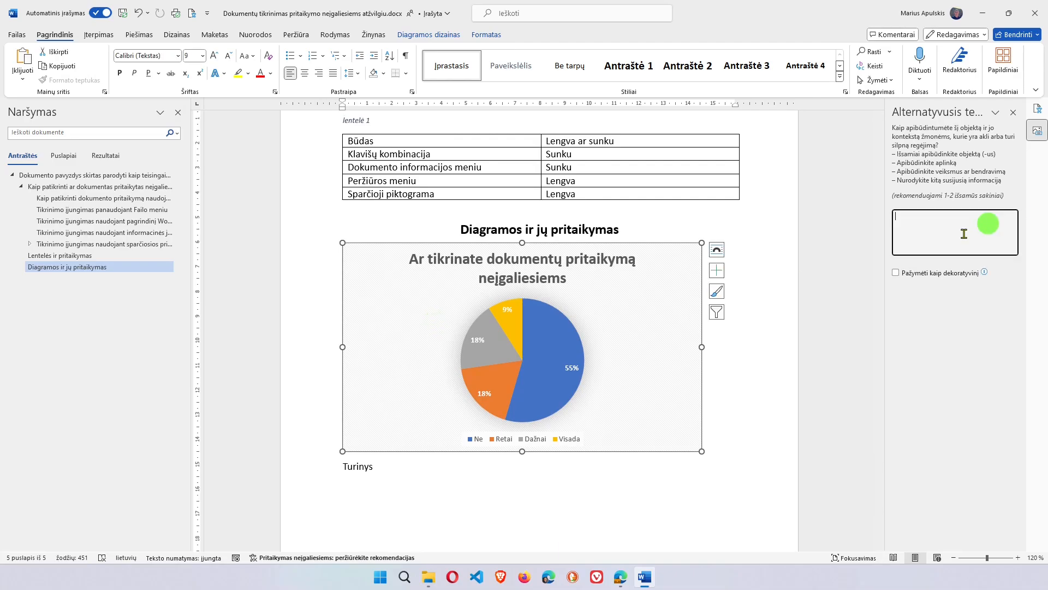
text(Diagrama vaizduoja kiek procentaliai žmonių tikrina ar dokumentas yra pritaikytas neįgaliesiems. 55% sako, kad netikrina visai, 18%, kad tikrina retai, 18% tikrina dažnai ir 9%)
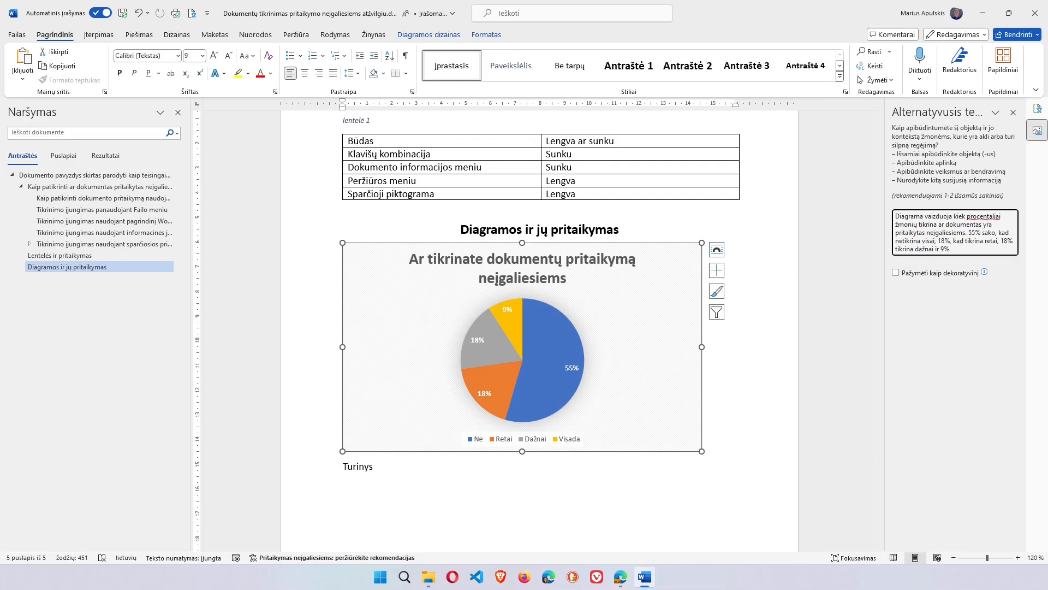
text(tikrina visada.)
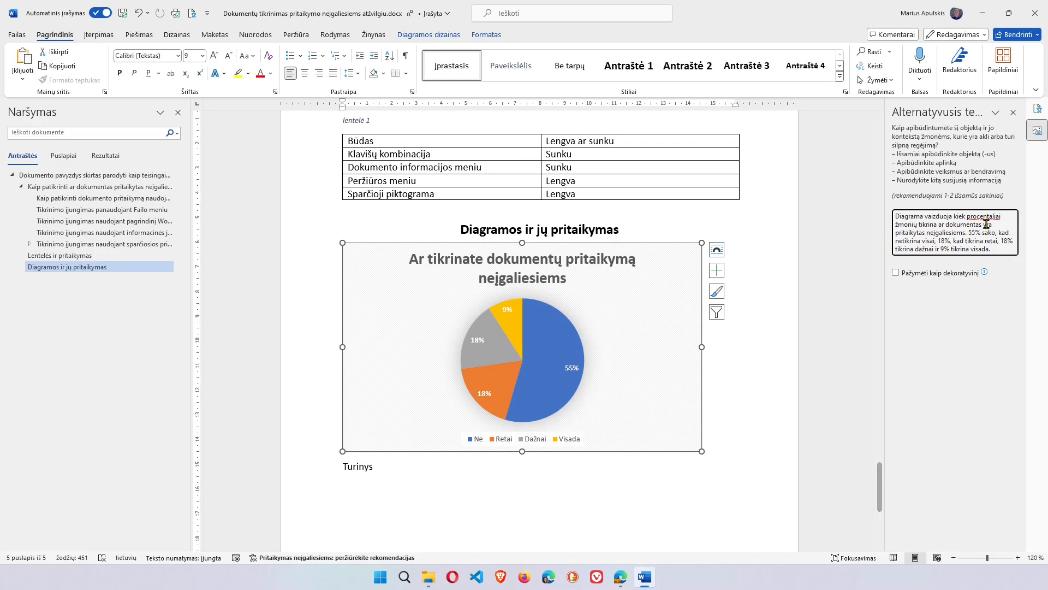
click(996, 112)
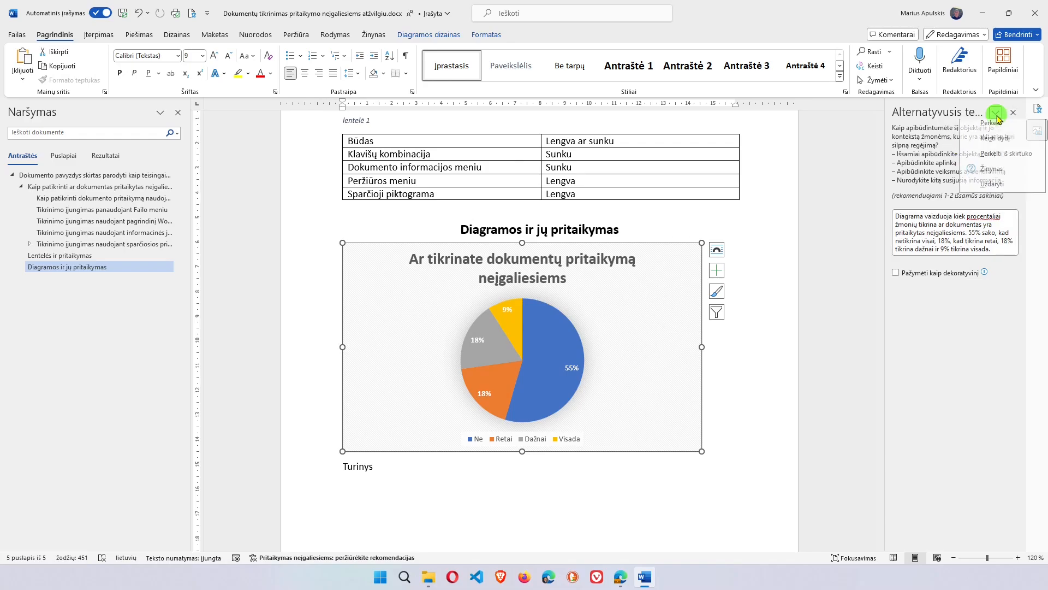